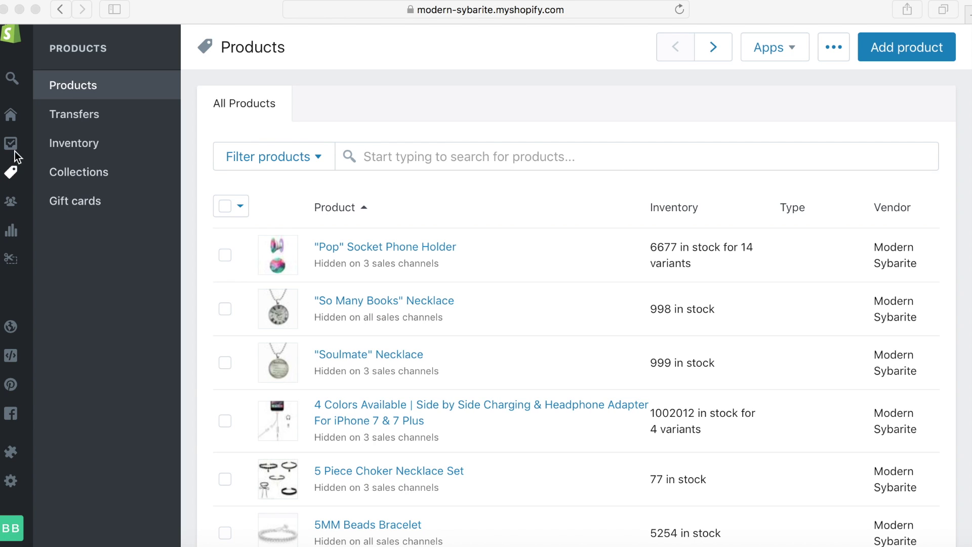
# Start a new product collection and title it Watches
pyautogui.moveTo(5, 195)
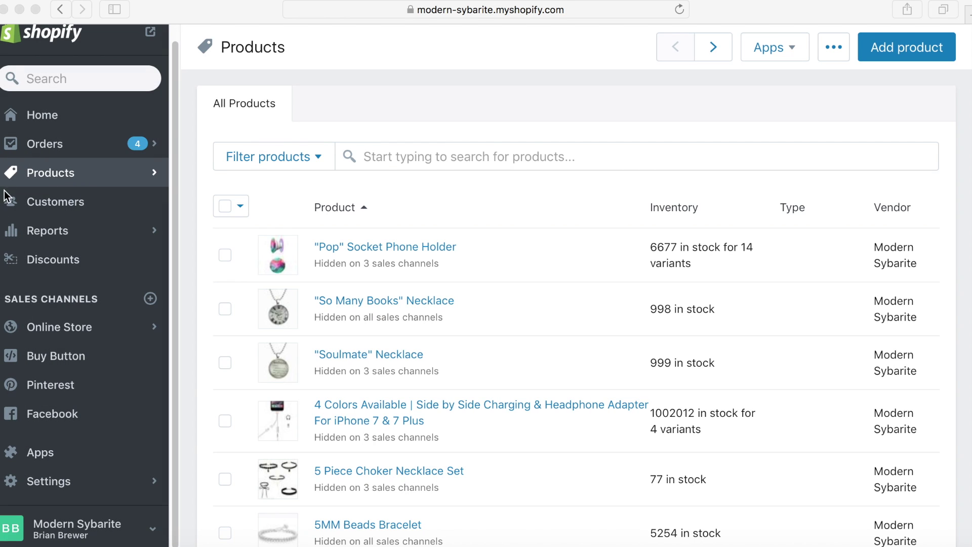
pyautogui.click(147, 175)
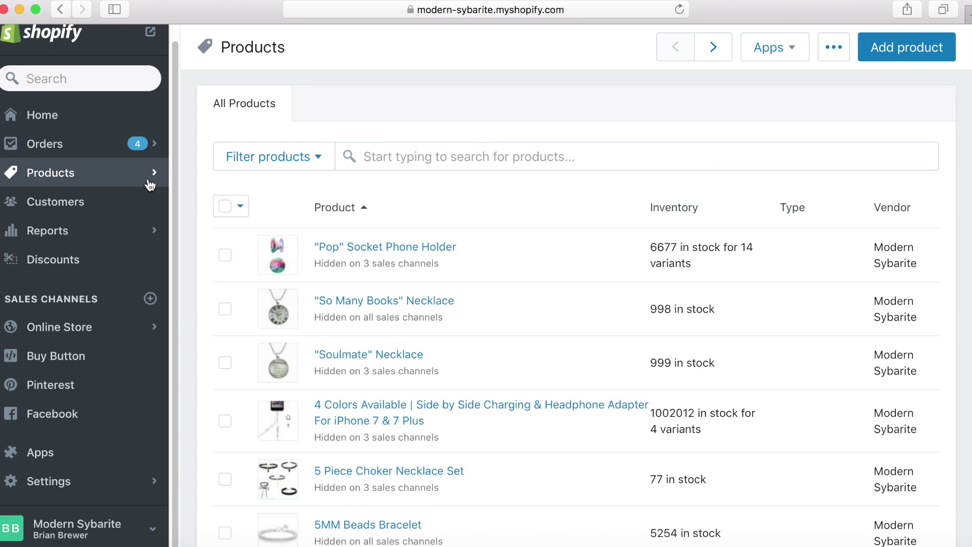
pyautogui.click(156, 177)
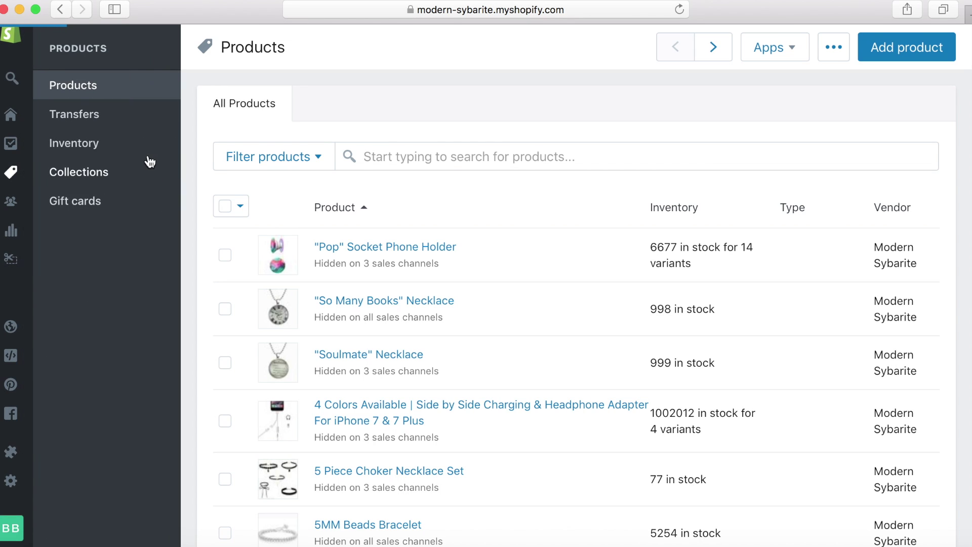
pyautogui.click(93, 169)
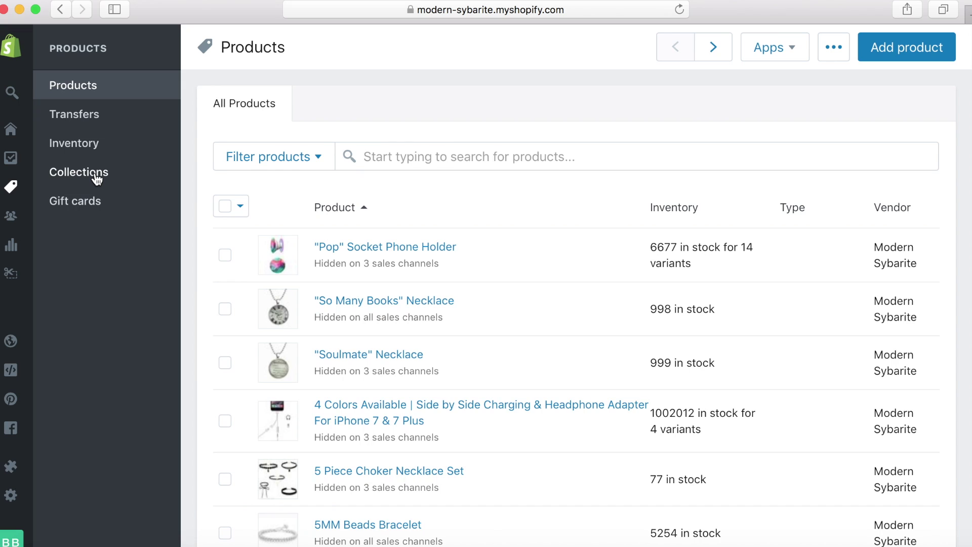
pyautogui.click(97, 177)
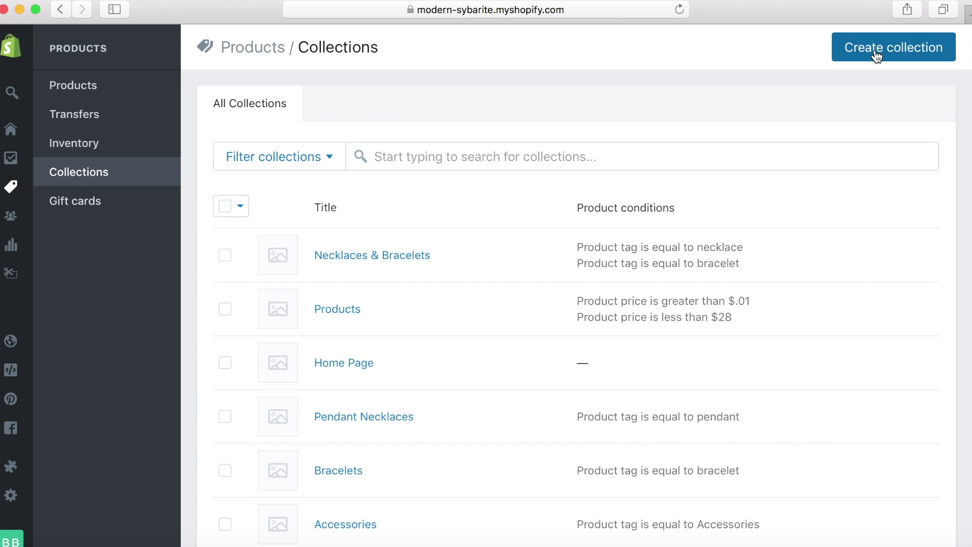
pyautogui.click(891, 58)
pyautogui.click(481, 140)
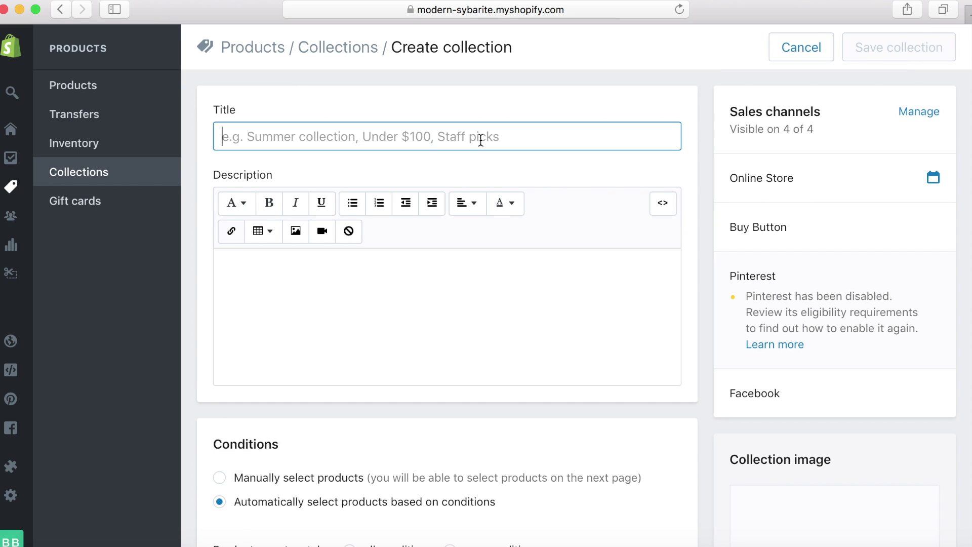
pyautogui.write('Watches')
# Set the collection's automatic condition to product tag is equal to watches
pyautogui.scroll(-10, 452, 142)
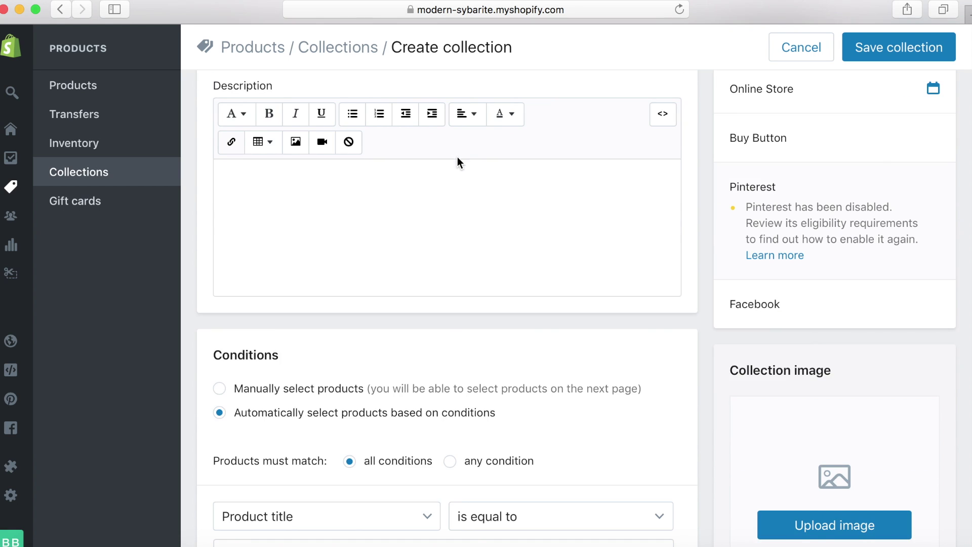
pyautogui.scroll(3, 406, 176)
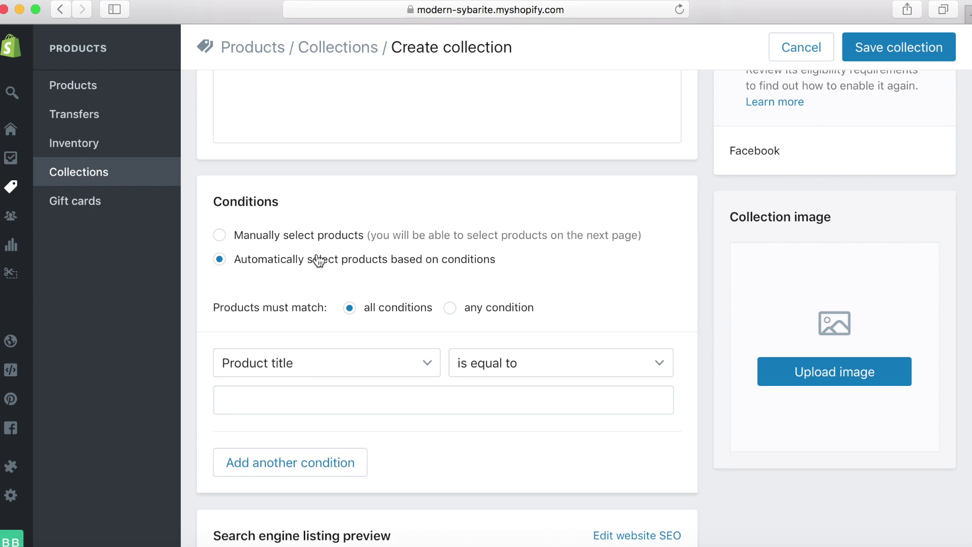
pyautogui.scroll(4, 318, 260)
pyautogui.scroll(-3, 347, 180)
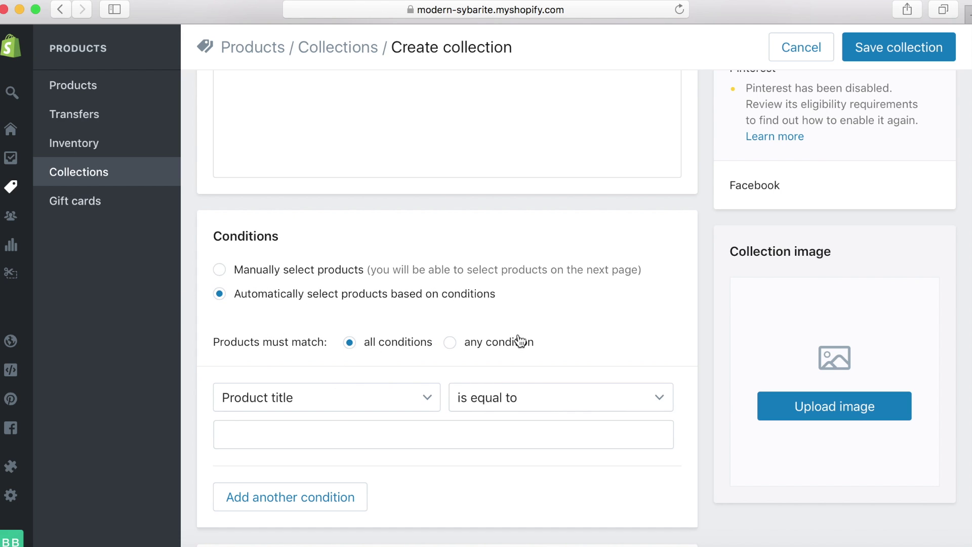
pyautogui.click(315, 397)
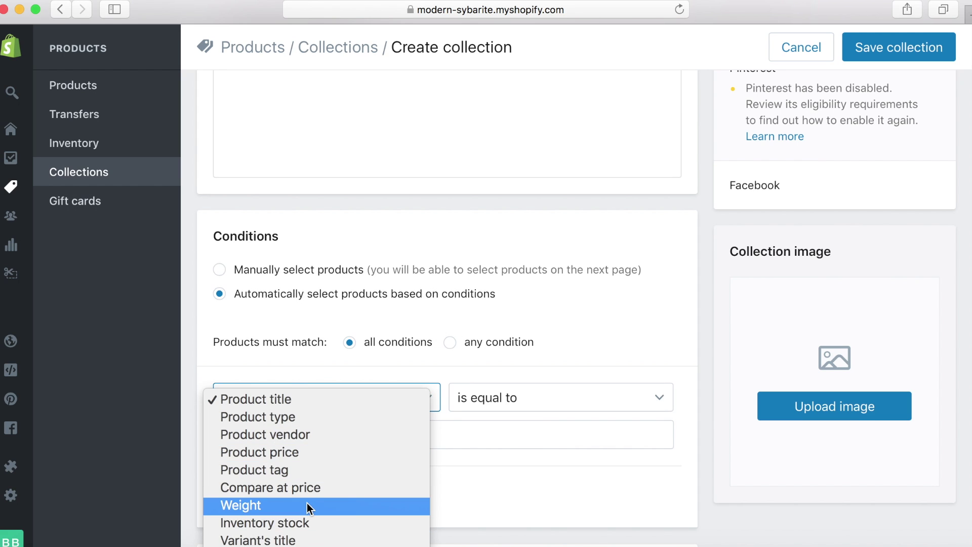
pyautogui.click(293, 471)
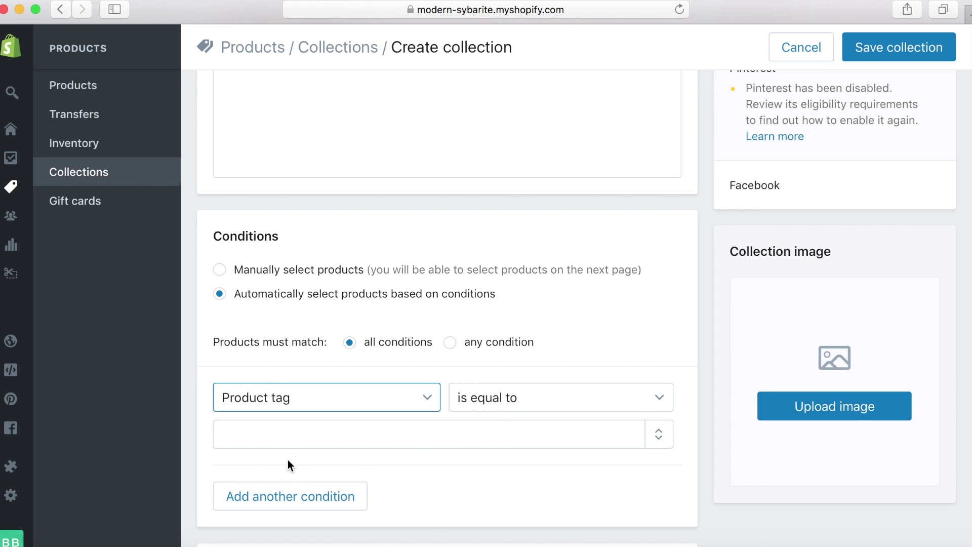
pyautogui.click(297, 436)
pyautogui.write('watches')
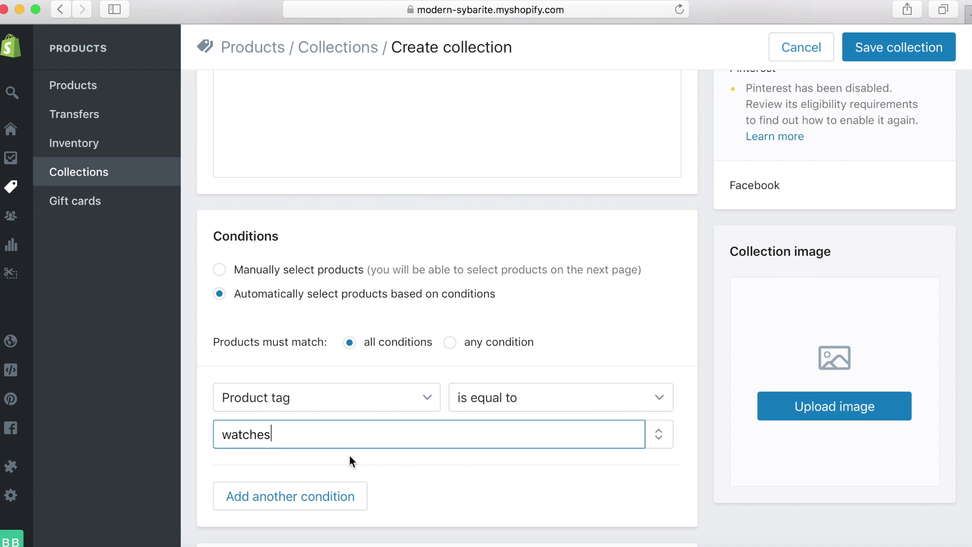
# Review the title and condition of the new Watches collection and save it
pyautogui.scroll(5, 349, 455)
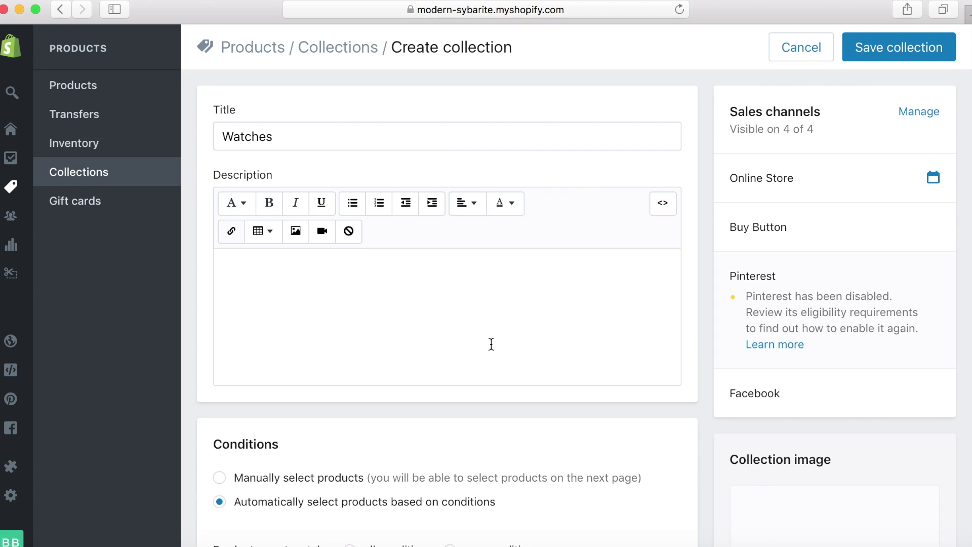
pyautogui.scroll(-5, 491, 343)
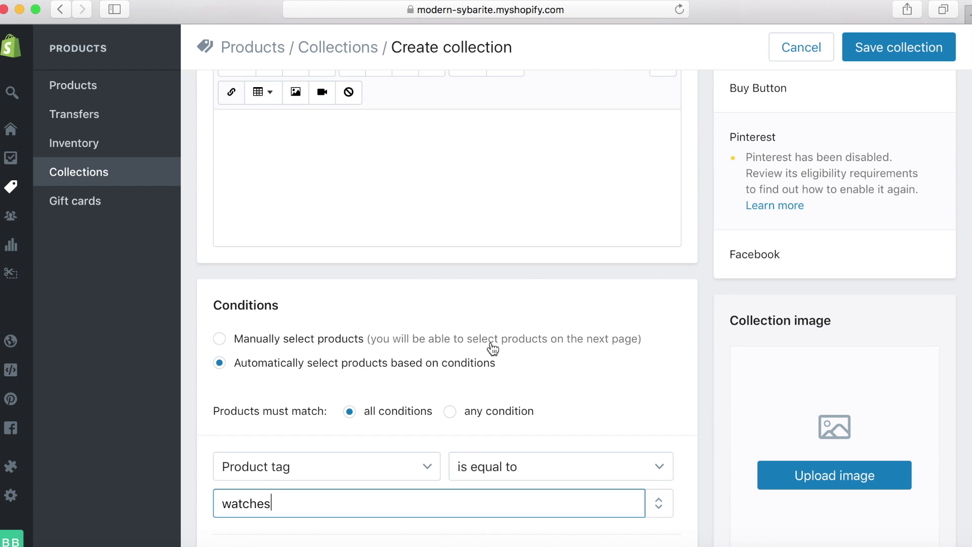
pyautogui.scroll(-3, 659, 227)
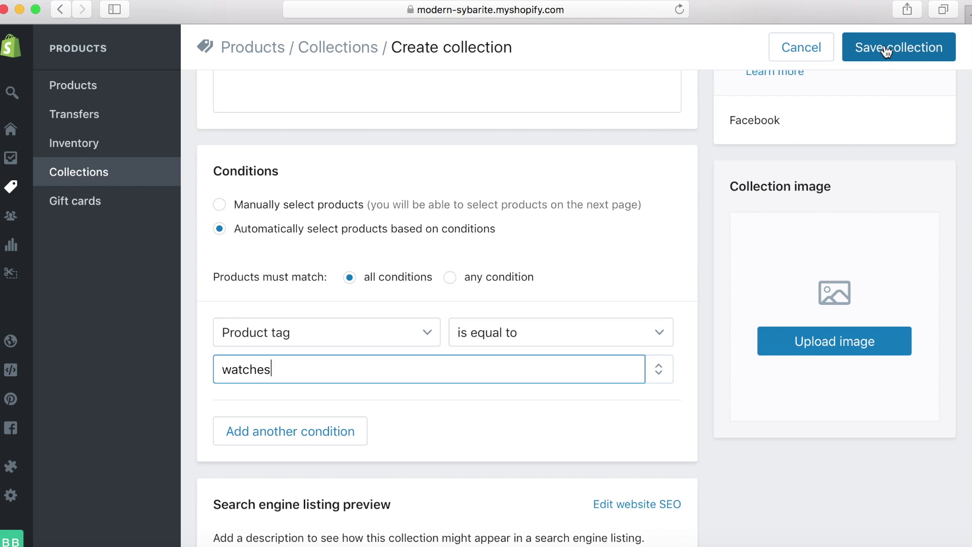
pyautogui.click(891, 51)
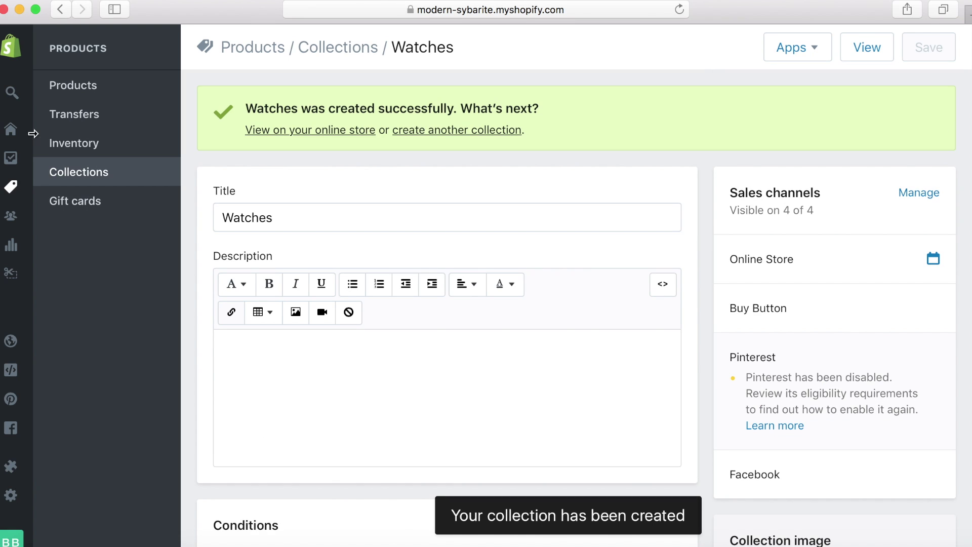
# In the online store's navigation, add an item named Watches to the footer menu titled Menu
pyautogui.moveTo(7, 346)
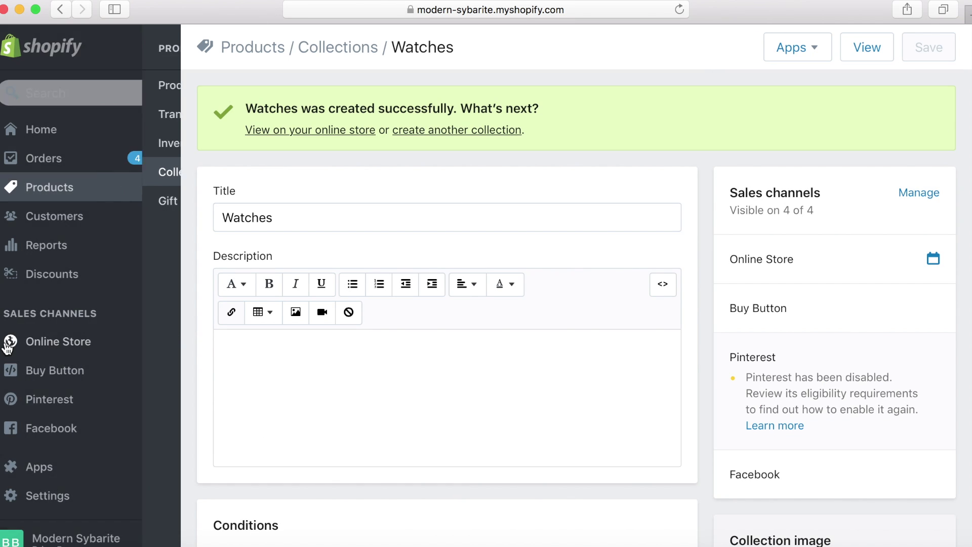
pyautogui.click(8, 346)
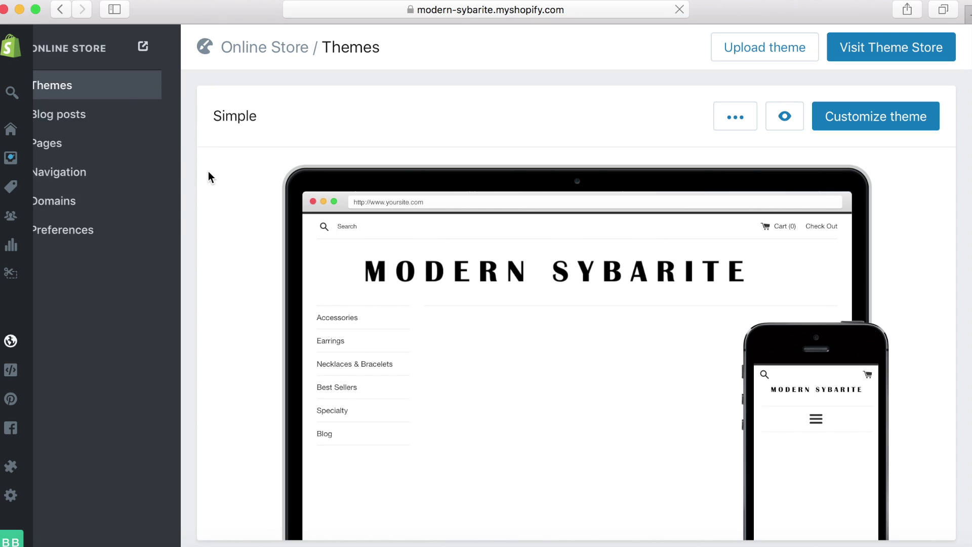
pyautogui.click(85, 175)
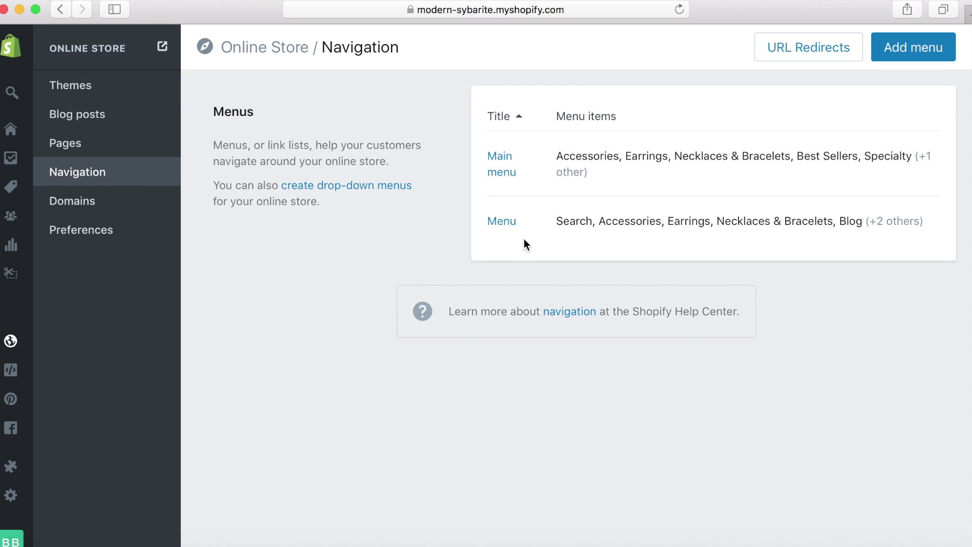
pyautogui.click(509, 228)
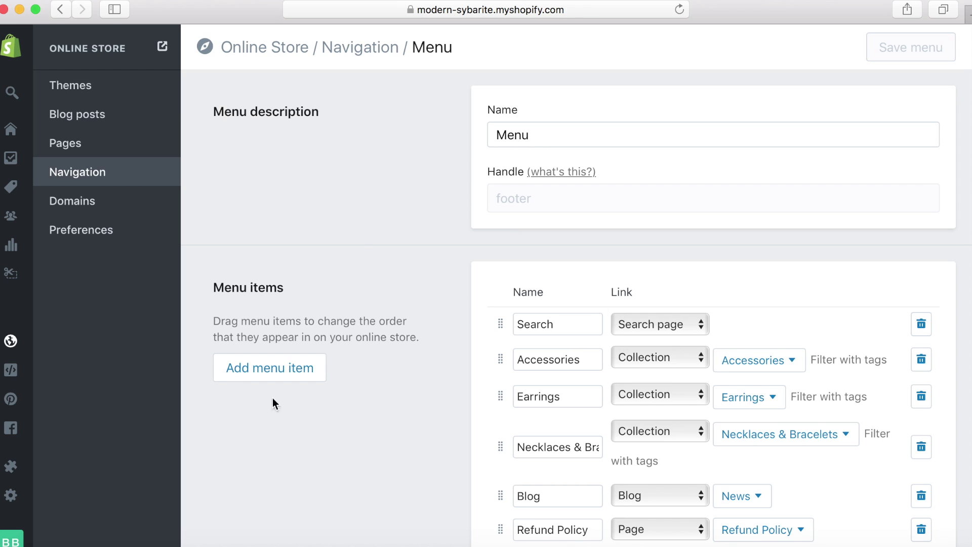
pyautogui.click(266, 360)
pyautogui.scroll(-5, 642, 302)
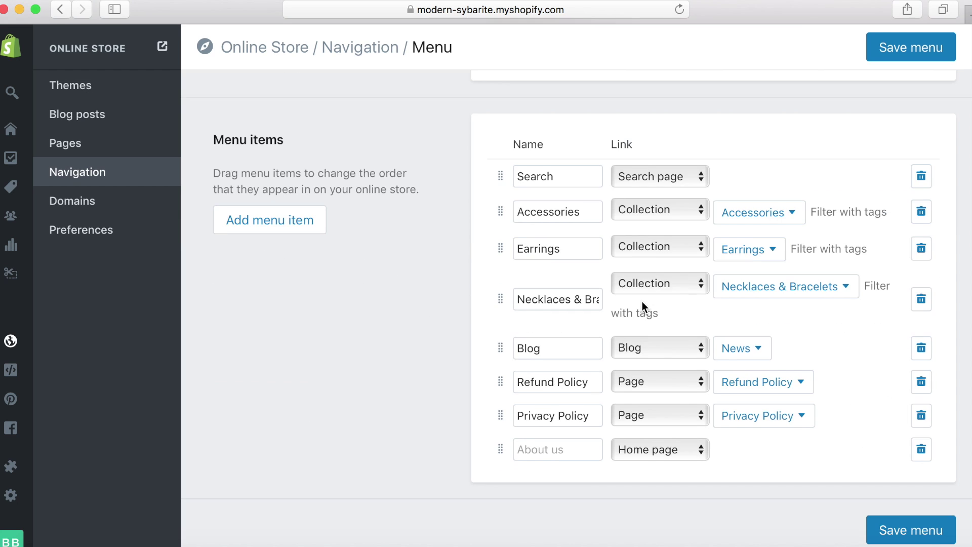
pyautogui.click(561, 423)
pyautogui.write('W')
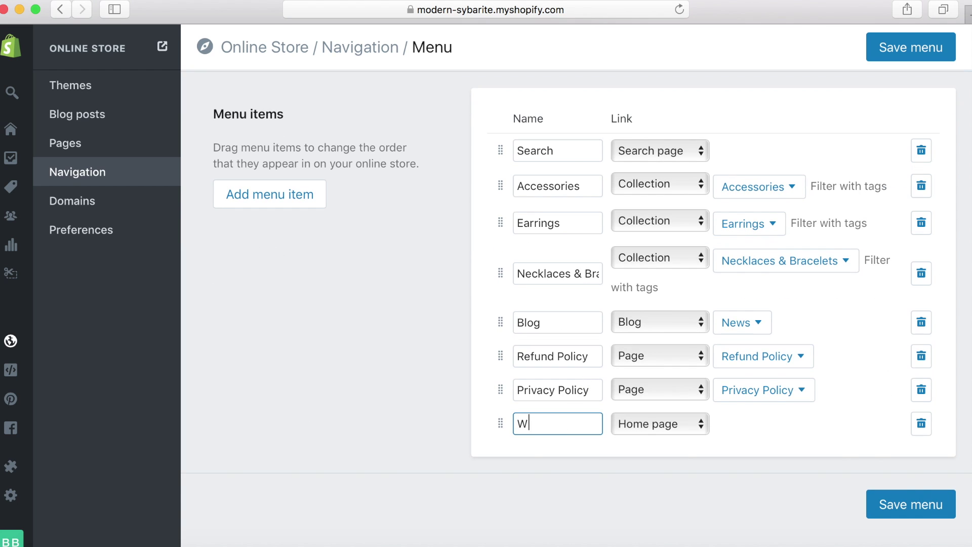
pyautogui.write('atches')
pyautogui.scroll(1, 682, 463)
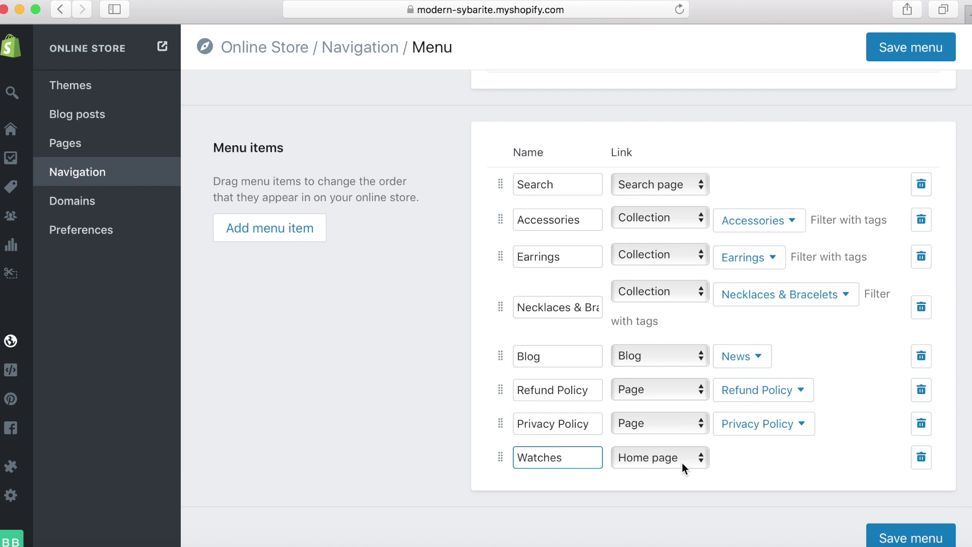
# Link the Watches menu item to the Watches collection and save the menu
pyautogui.click(672, 458)
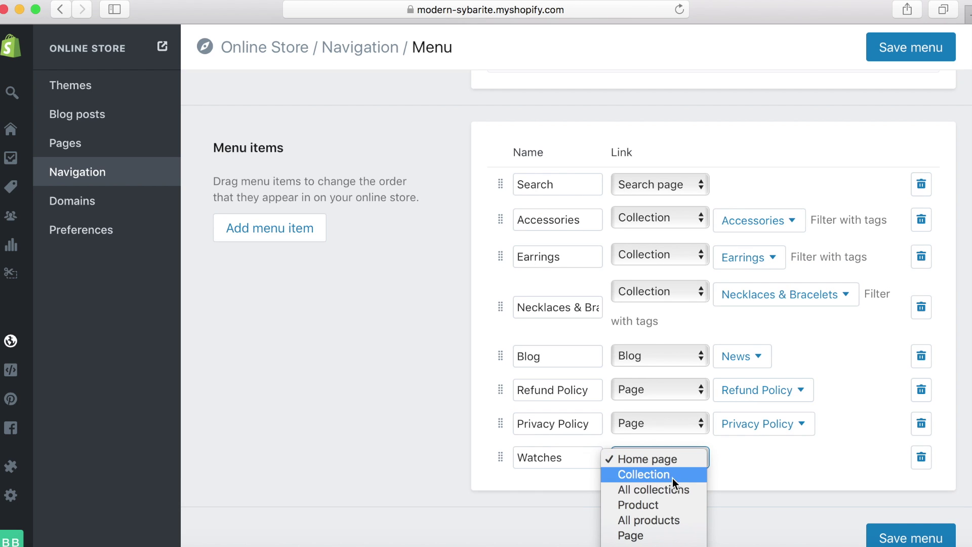
pyautogui.click(672, 475)
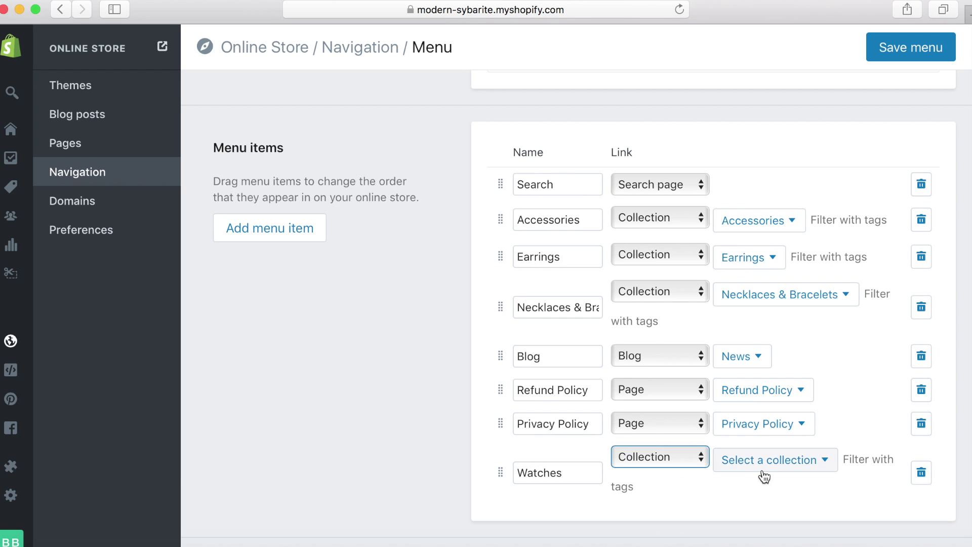
pyautogui.click(800, 467)
pyautogui.scroll(-5, 803, 474)
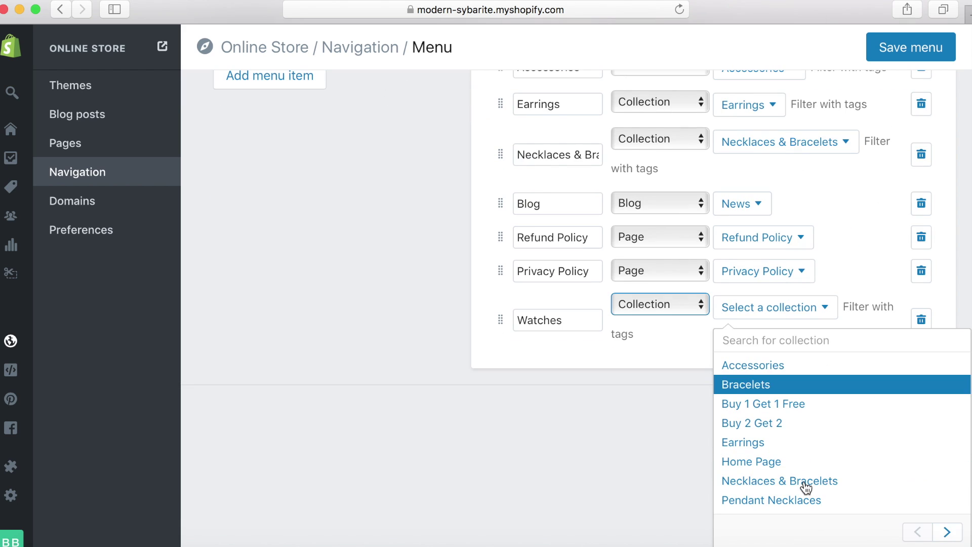
pyautogui.click(776, 340)
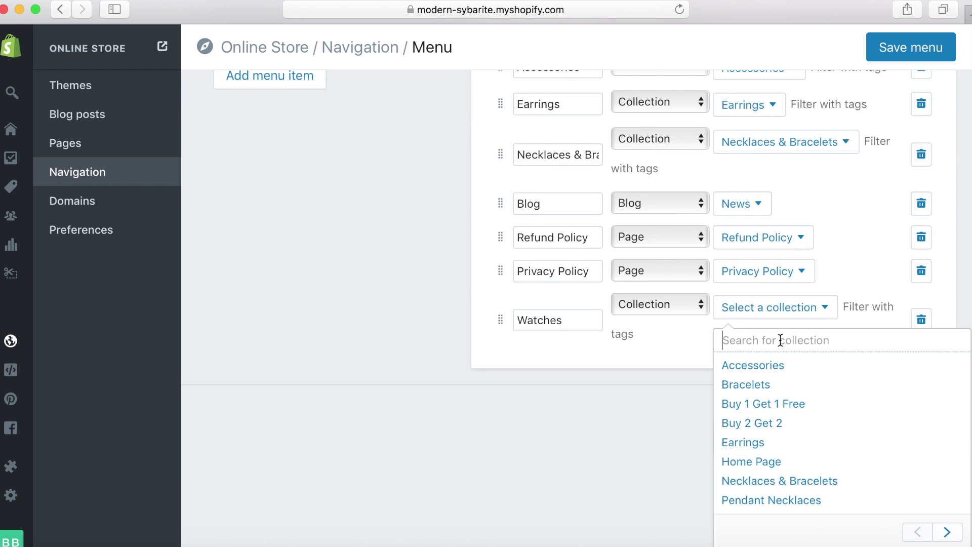
pyautogui.write('wat')
pyautogui.click(769, 466)
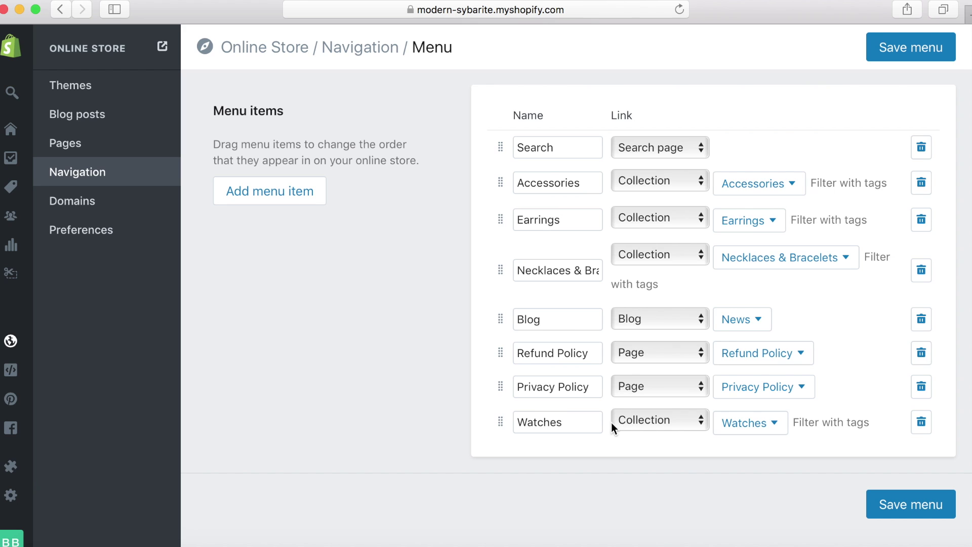
pyautogui.click(916, 39)
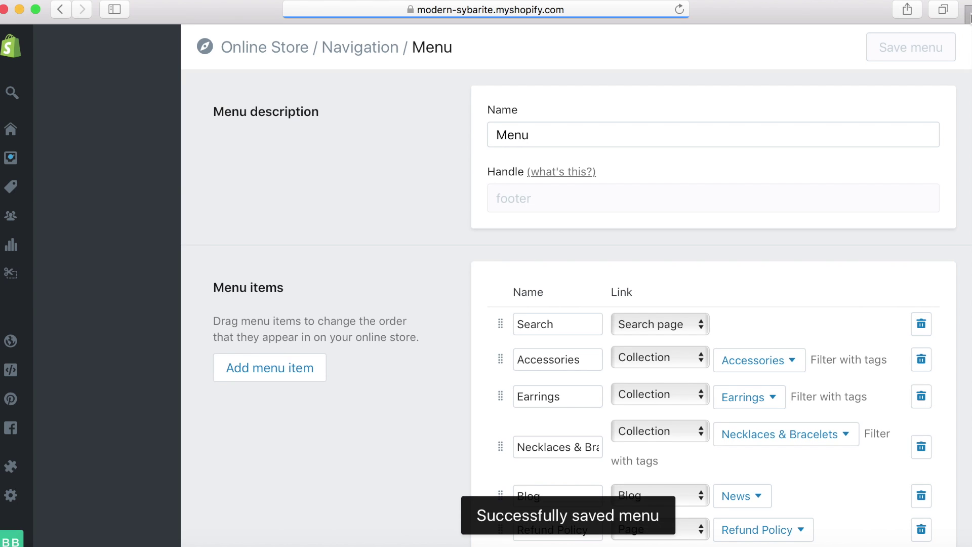
# View the live storefront, open Watches from its footer menu and inspect the collection page's full web address
pyautogui.click(163, 47)
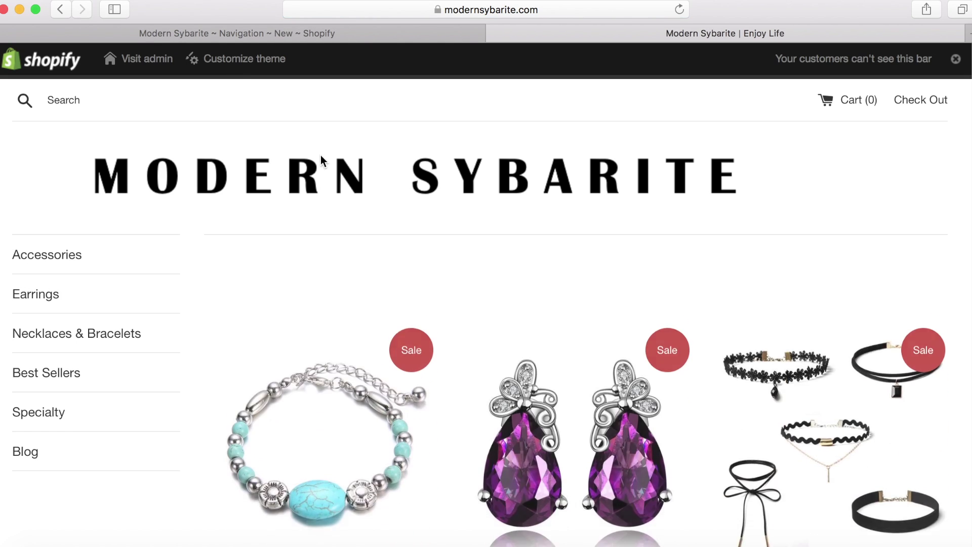
pyautogui.scroll(-10, 332, 213)
pyautogui.scroll(-10, 332, 212)
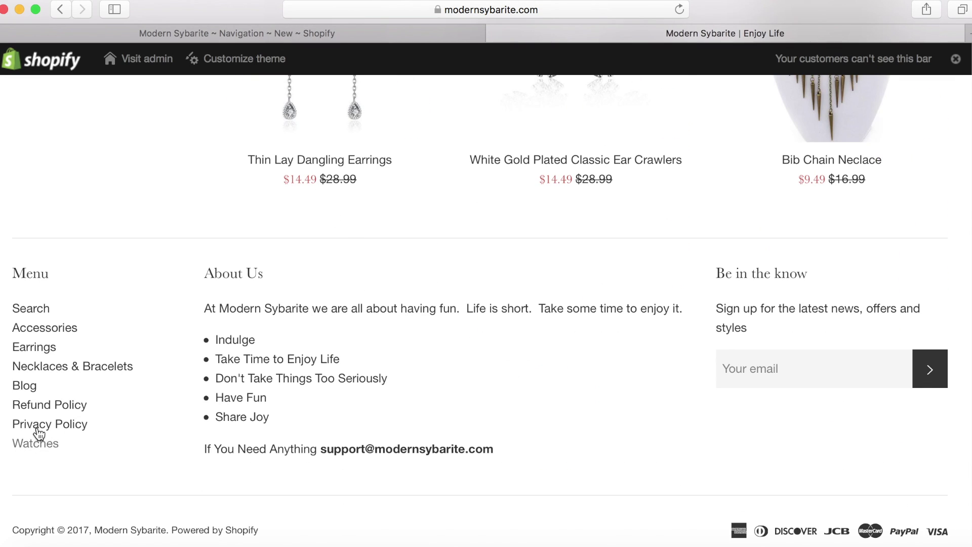
pyautogui.scroll(20, 168, 365)
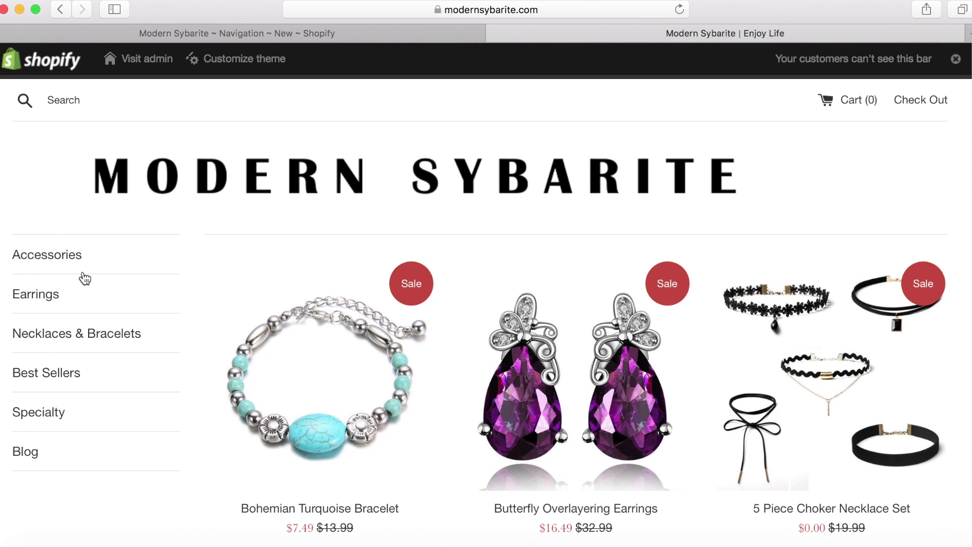
pyautogui.scroll(-10, 70, 430)
pyautogui.scroll(-6, 69, 427)
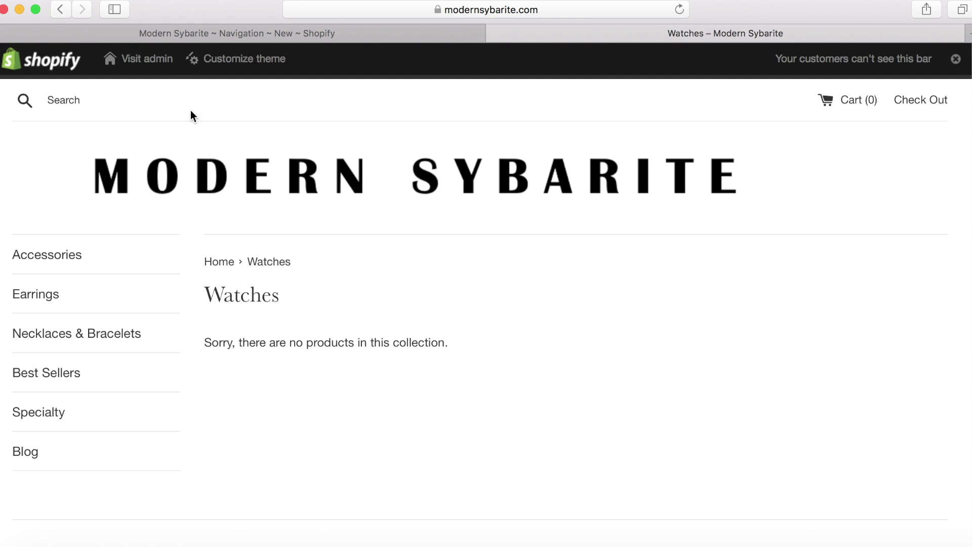
pyautogui.click(515, 13)
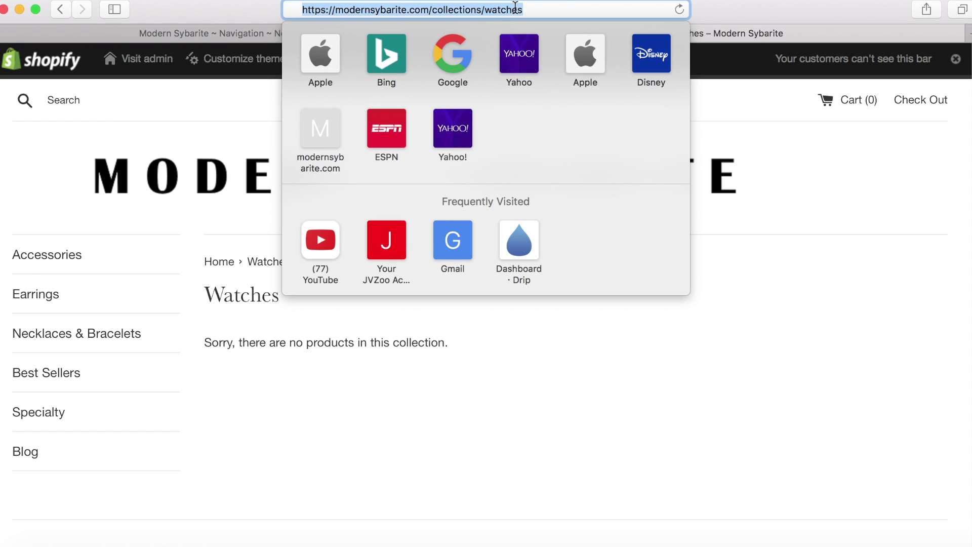
pyautogui.click(616, 440)
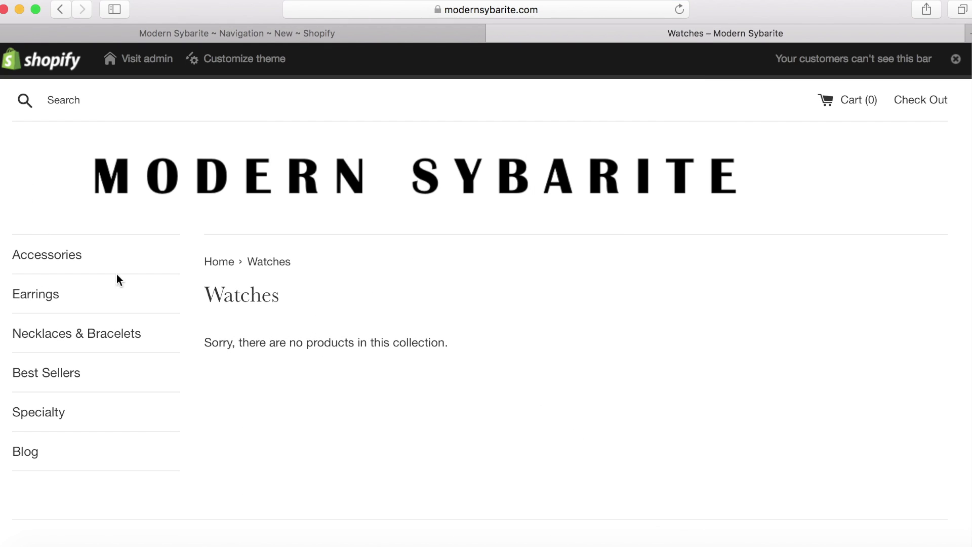
# Open the storefront's Best Sellers link and look through the products on that collection page
pyautogui.click(67, 305)
pyautogui.click(53, 381)
pyautogui.scroll(-5, 513, 392)
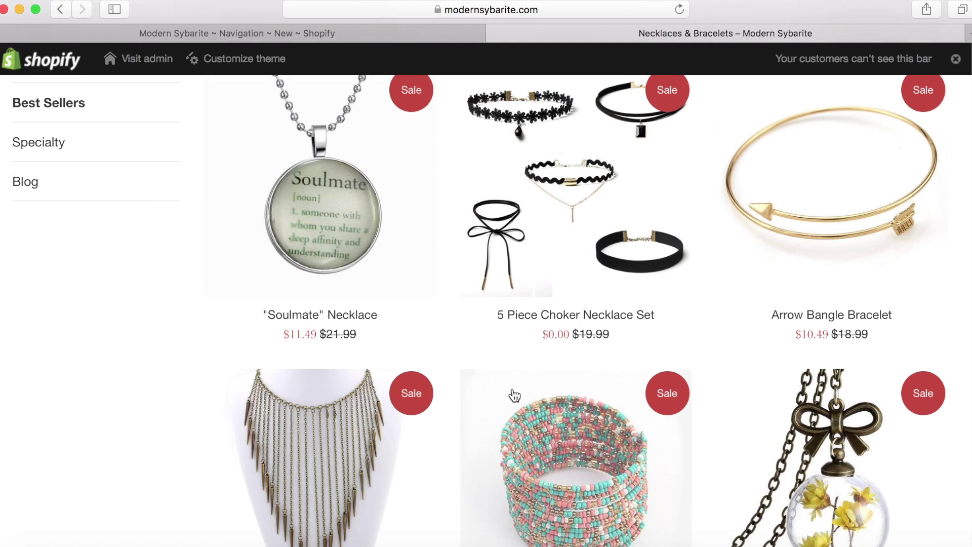
pyautogui.scroll(5, 515, 396)
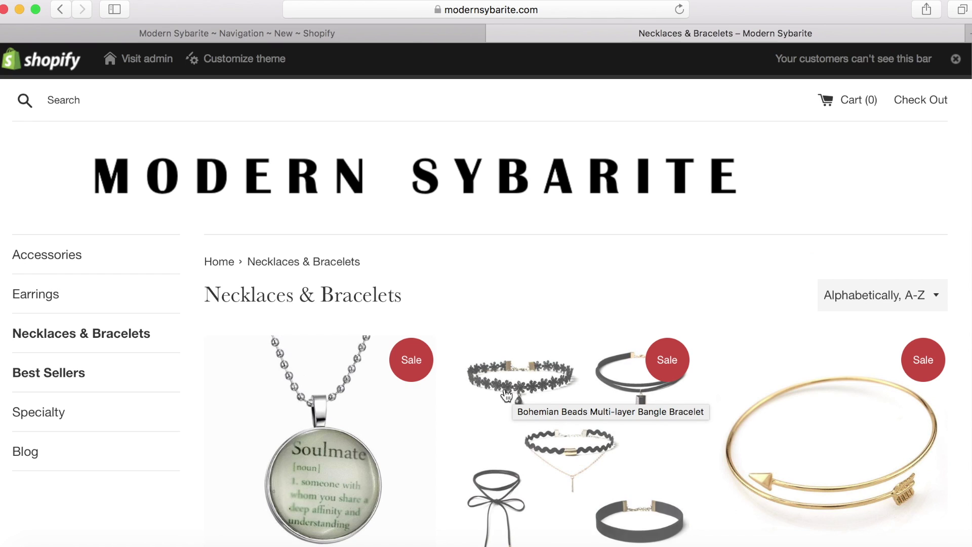
pyautogui.scroll(-15, 515, 395)
pyautogui.scroll(15, 538, 369)
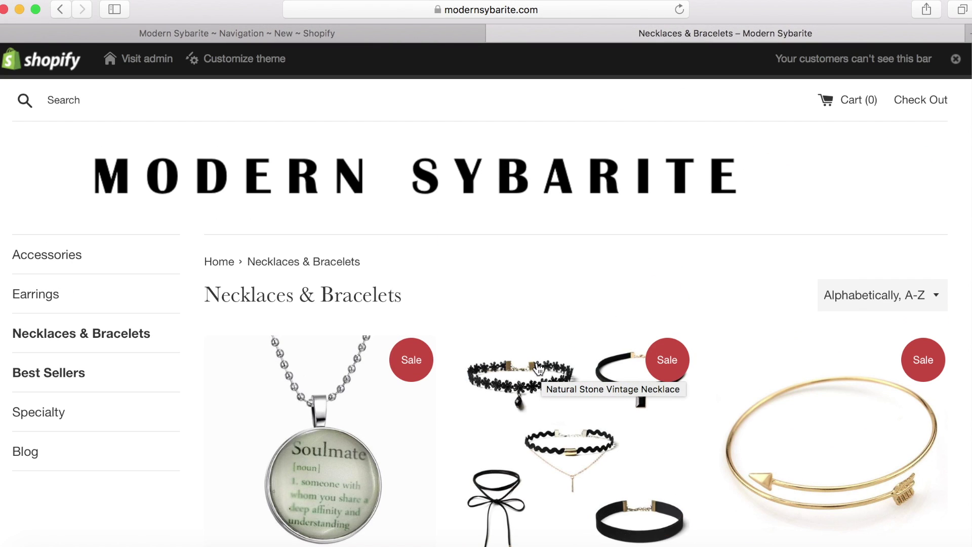